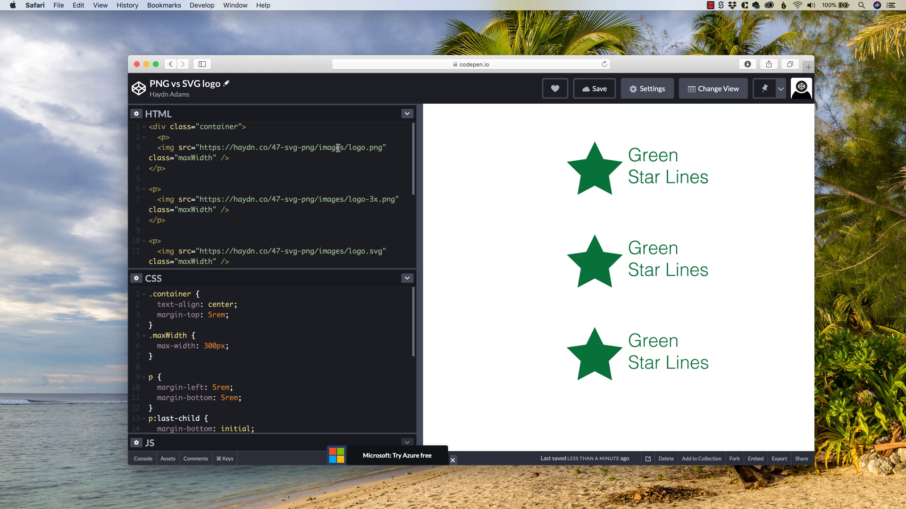
- Highlight the logo.png and logo.svg image paths in the pen's HTML, then clear the selection
drag(340, 147, 392, 149)
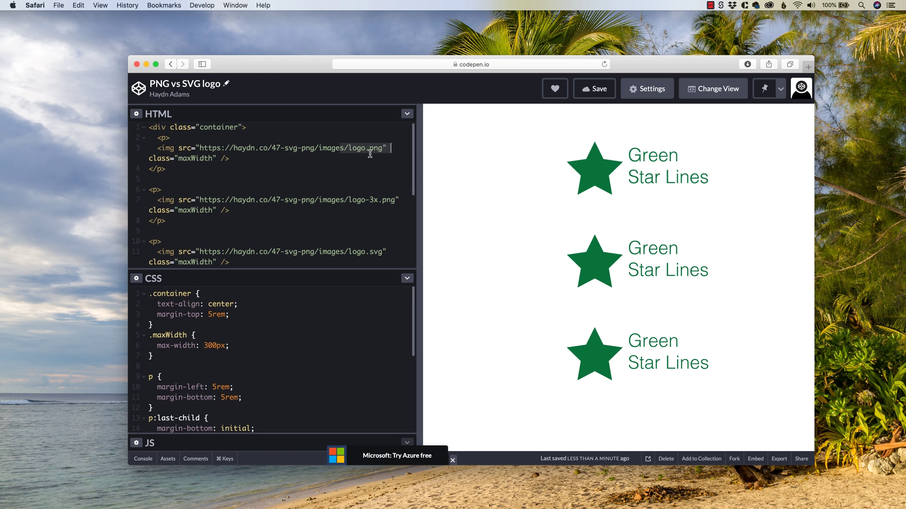
scroll(335, 210, down, 2)
drag(336, 208, 385, 212)
scroll(373, 210, up, 1)
click(352, 221)
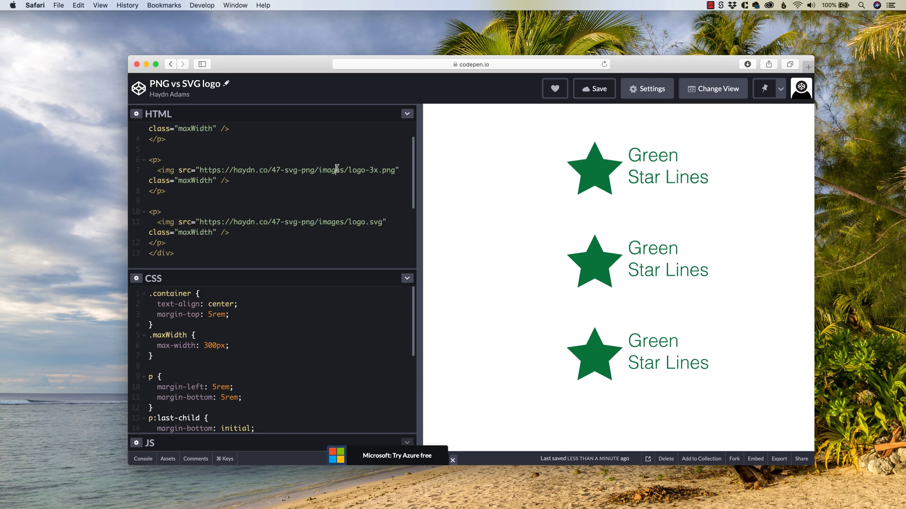
- Highlight logo-3x.png in the line 7 URL and switch to Finder
drag(334, 170, 398, 168)
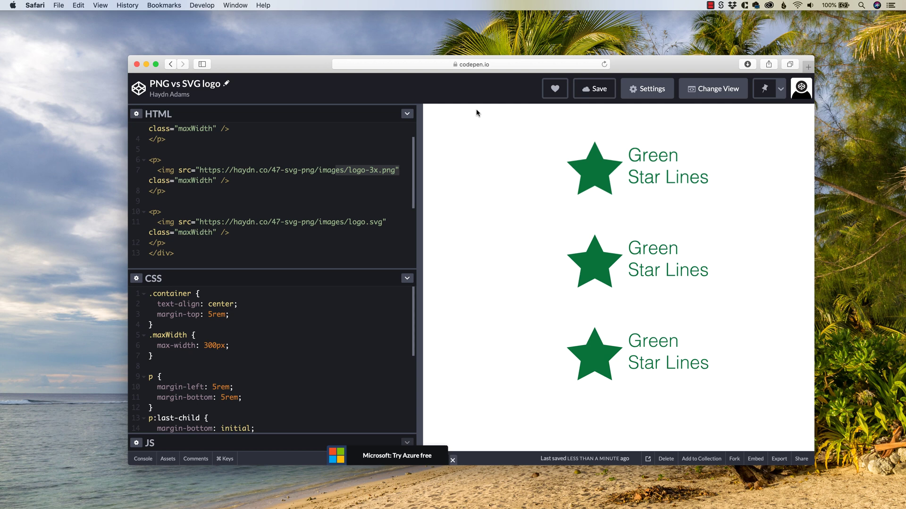
click(366, 190)
drag(352, 170, 408, 178)
key(super+Tab)
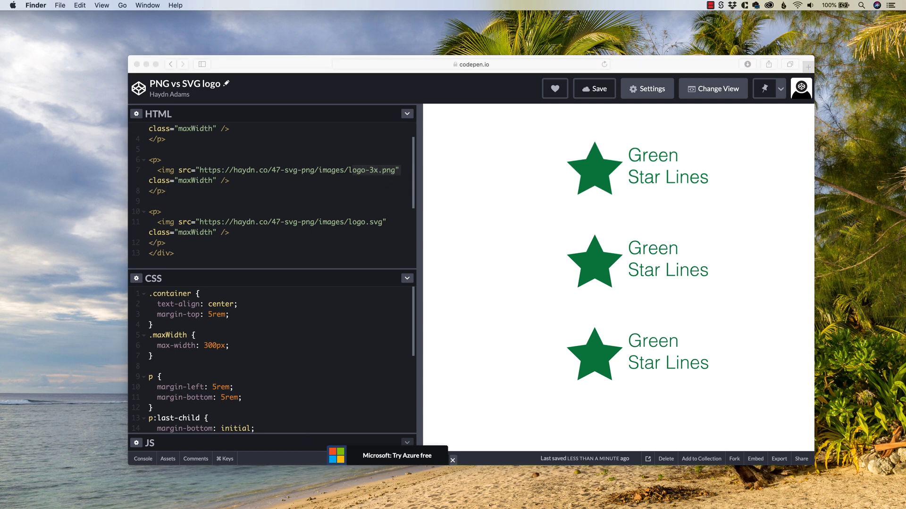
- In a new Finder window, open gatsby-demo-projects > 47-svg-png > images
key(super+n)
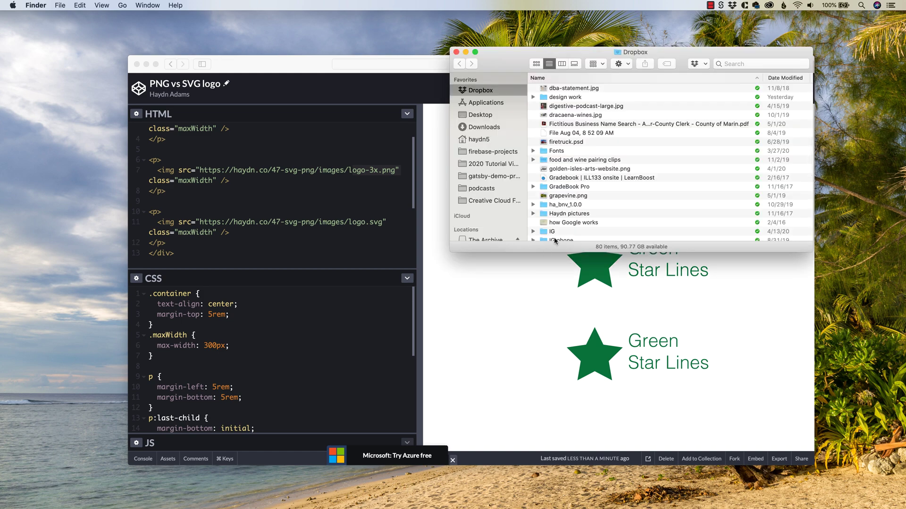
click(498, 175)
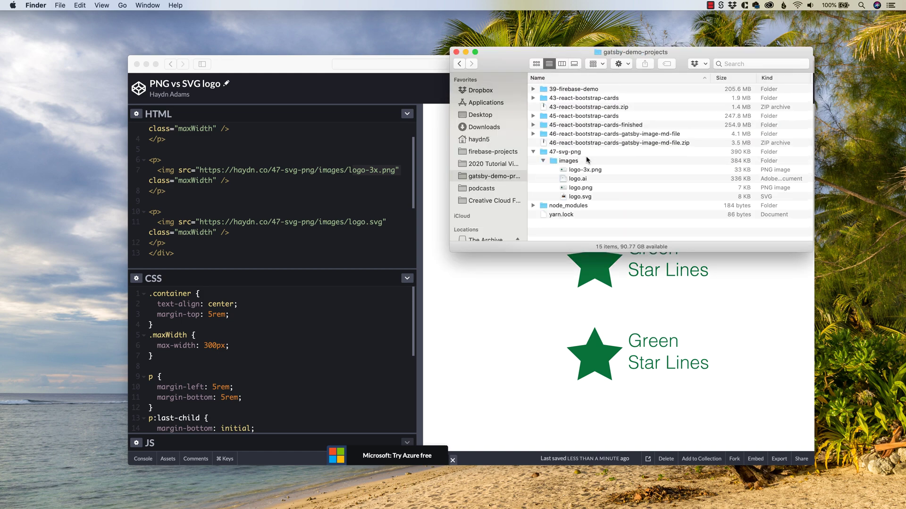
double_click(585, 161)
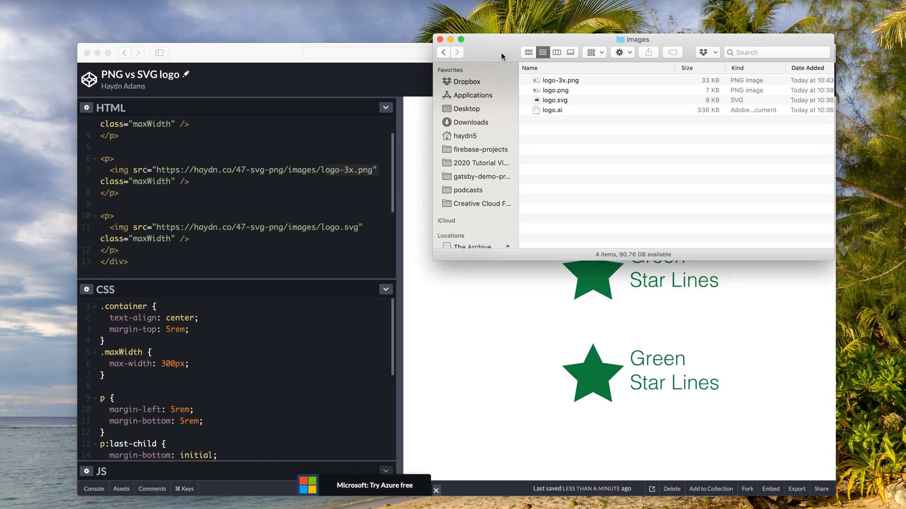
drag(486, 63, 415, 131)
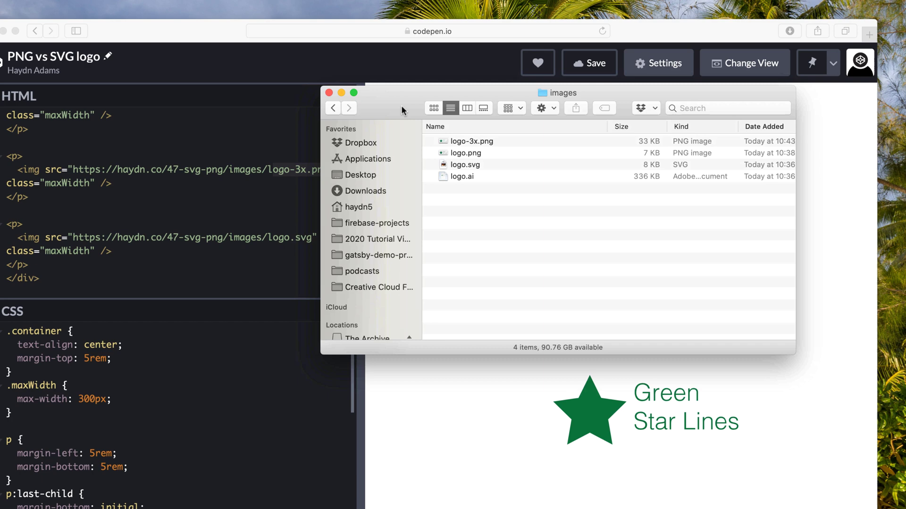
- Sort the images folder by Name and open logo.ai
click(513, 144)
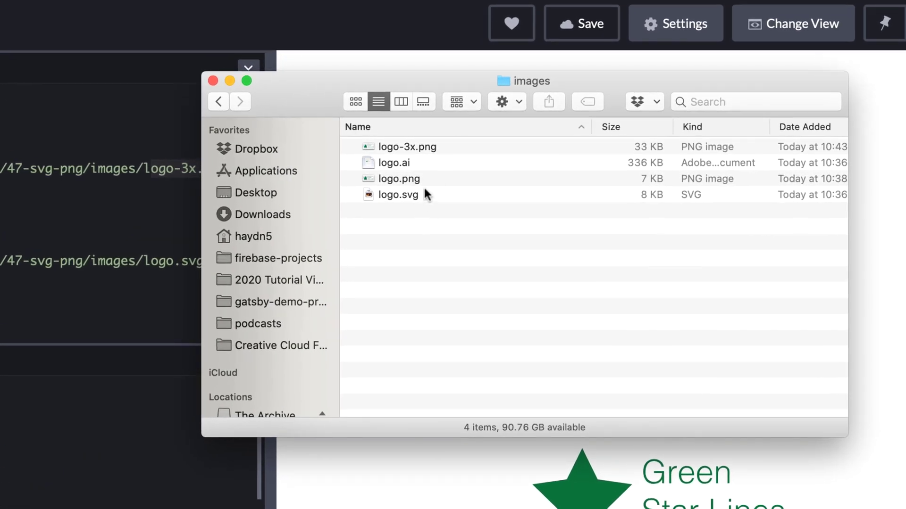
click(408, 164)
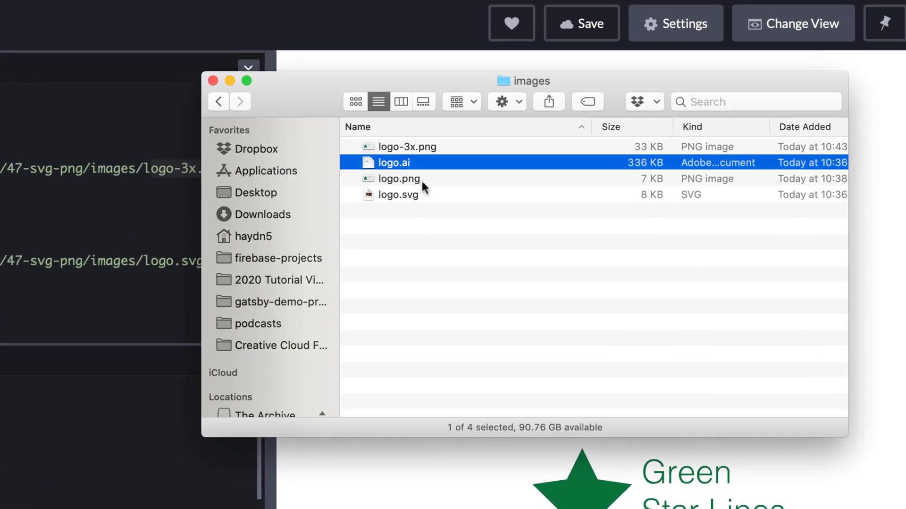
click(419, 182)
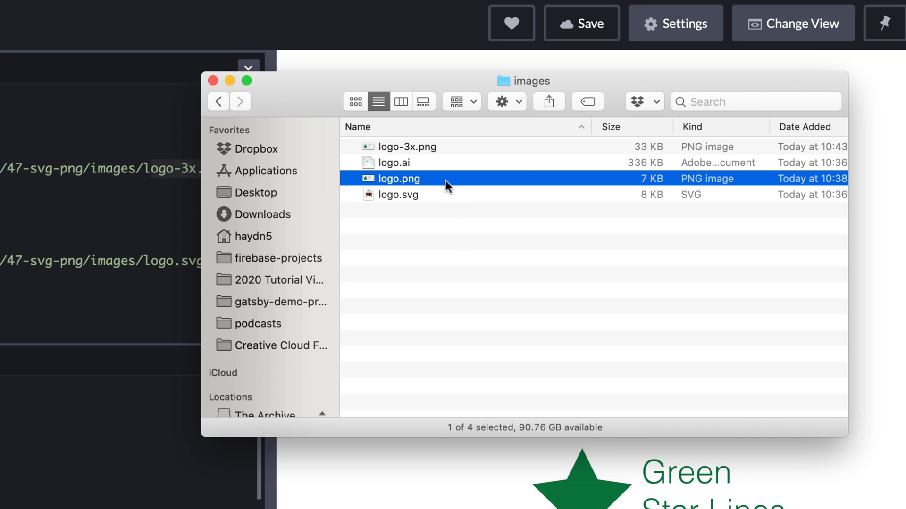
click(383, 163)
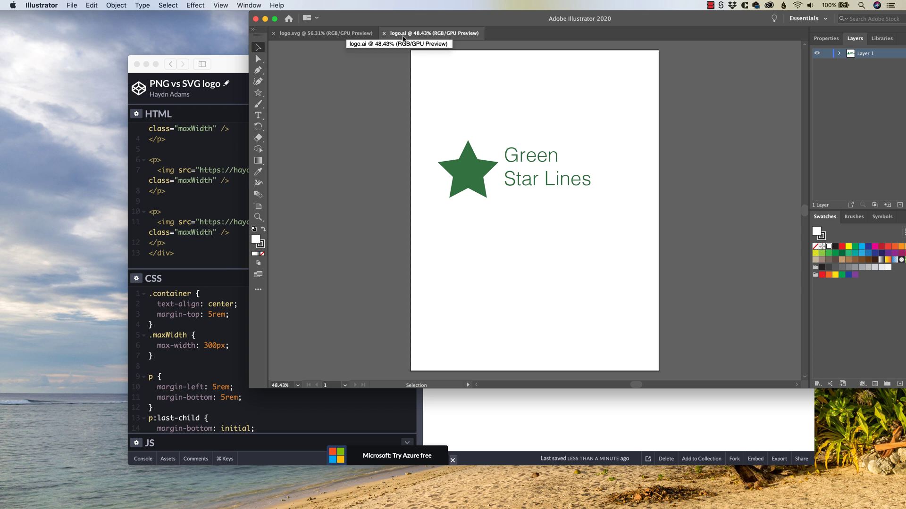
- Zoom in on the star's top point to about 232% and centre the whole star
click(460, 150)
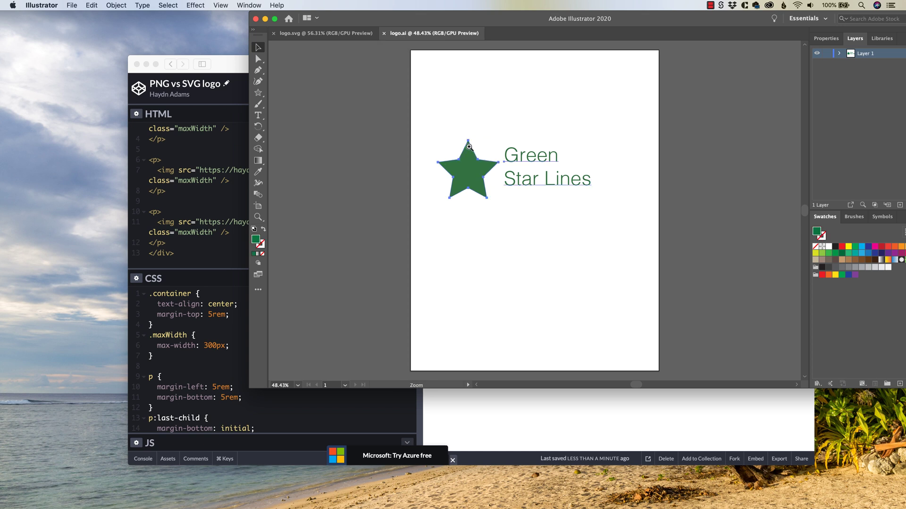
drag(468, 145, 684, 346)
drag(670, 273, 544, 234)
drag(373, 226, 605, 197)
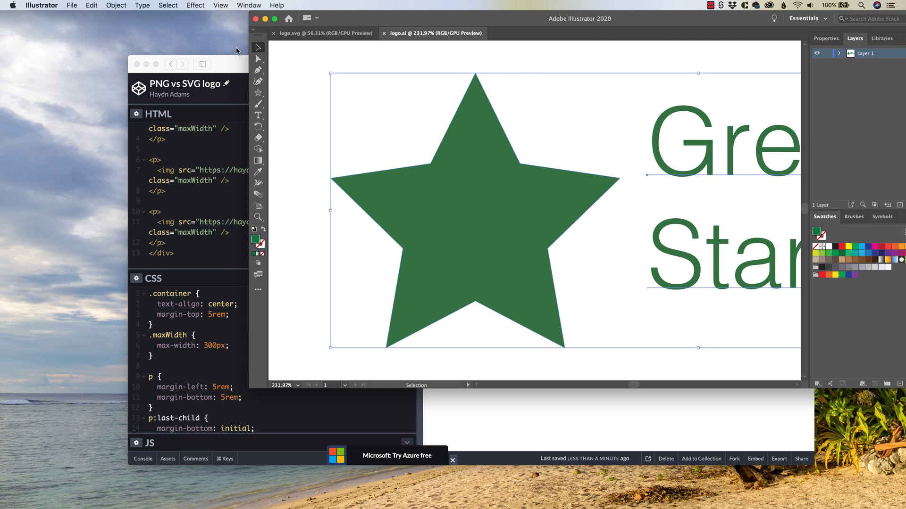
click(73, 6)
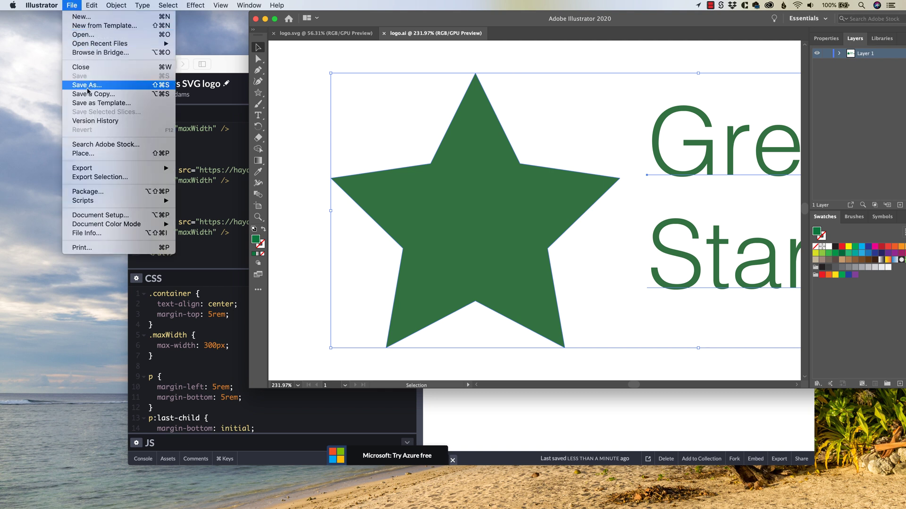
click(89, 86)
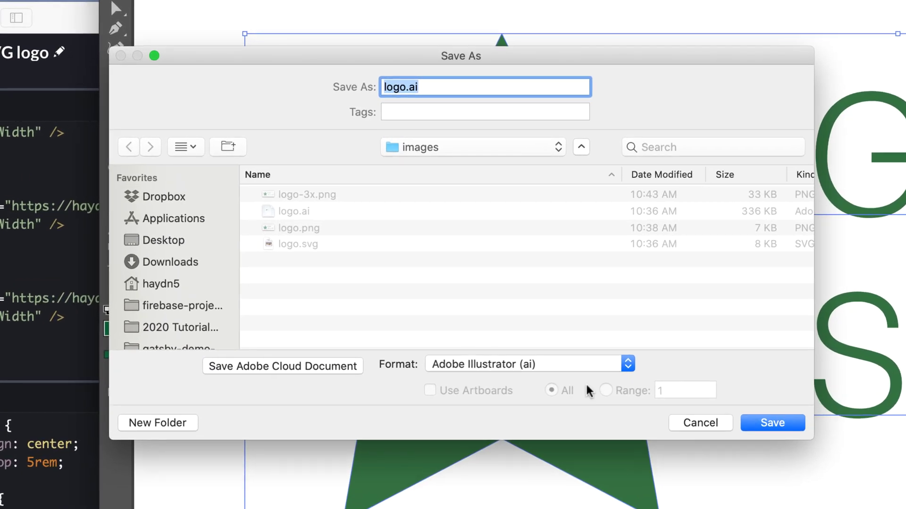
click(579, 345)
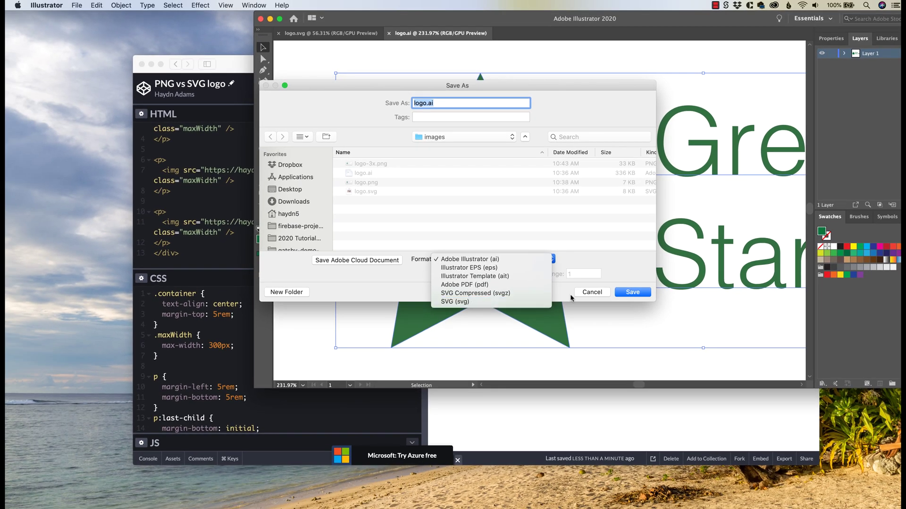
click(592, 293)
- Fit the logo.ai artboard in view, select all artwork, and compare it with logo.svg
key(super+0)
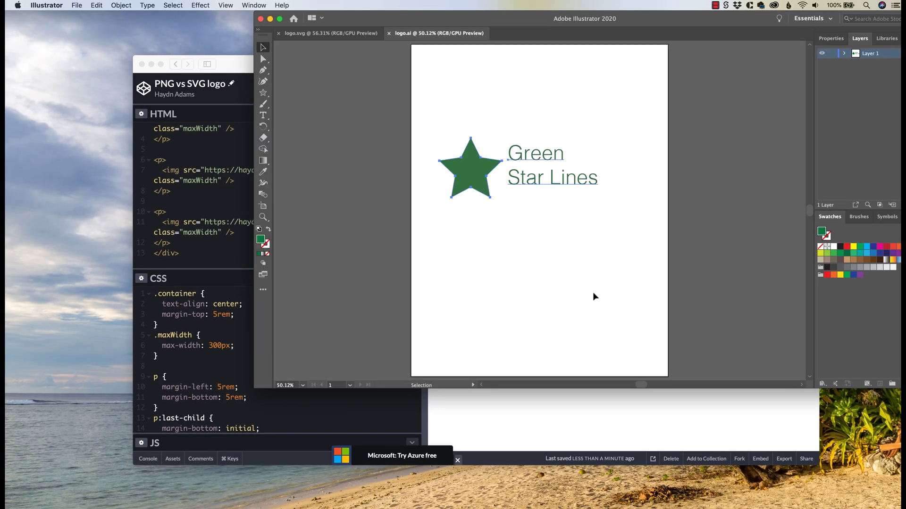
key(super+a)
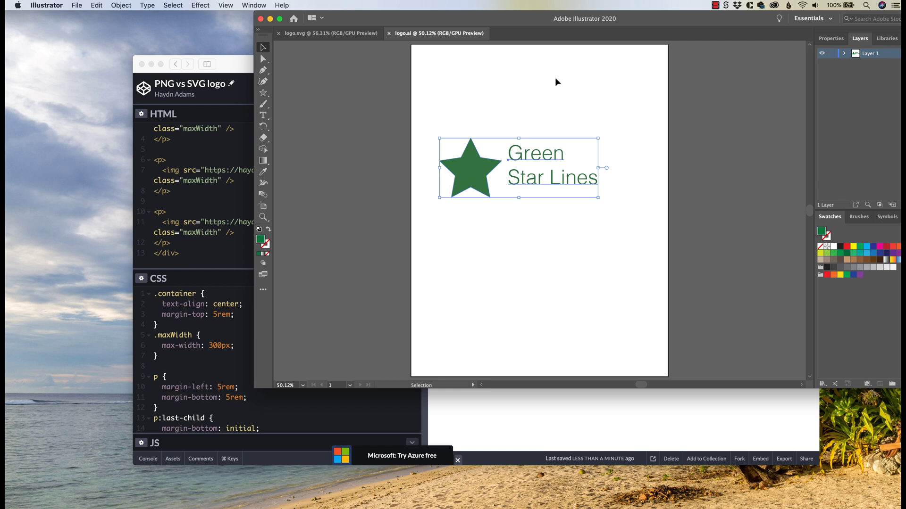
click(343, 34)
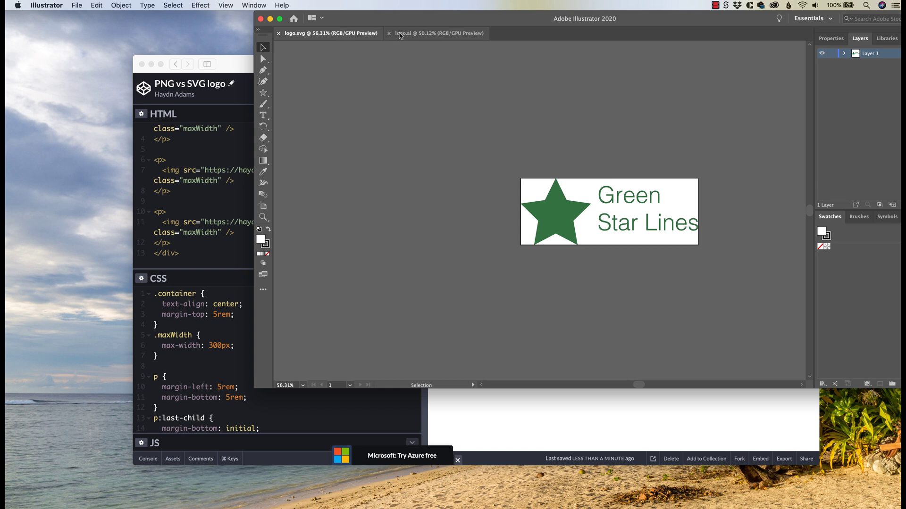
click(399, 34)
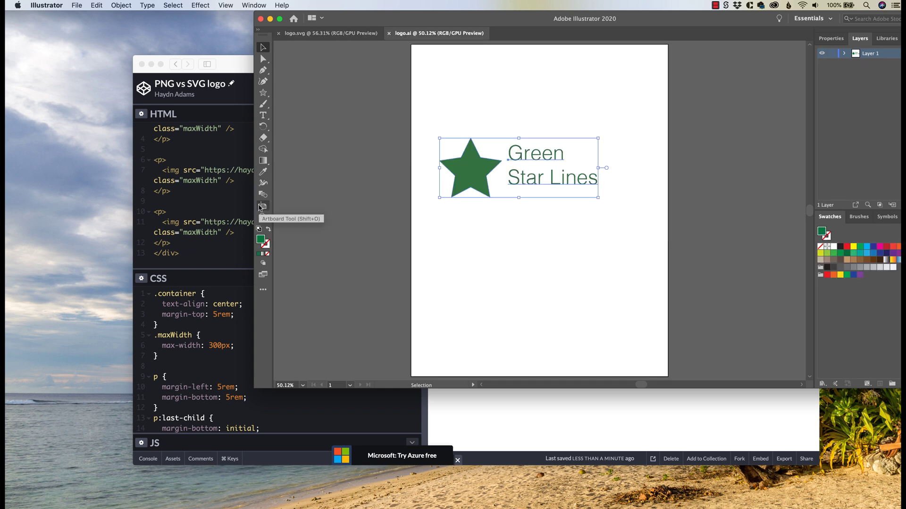
- Drag the logo.ai artboard's top edge down to the star and finish artboard editing
click(261, 208)
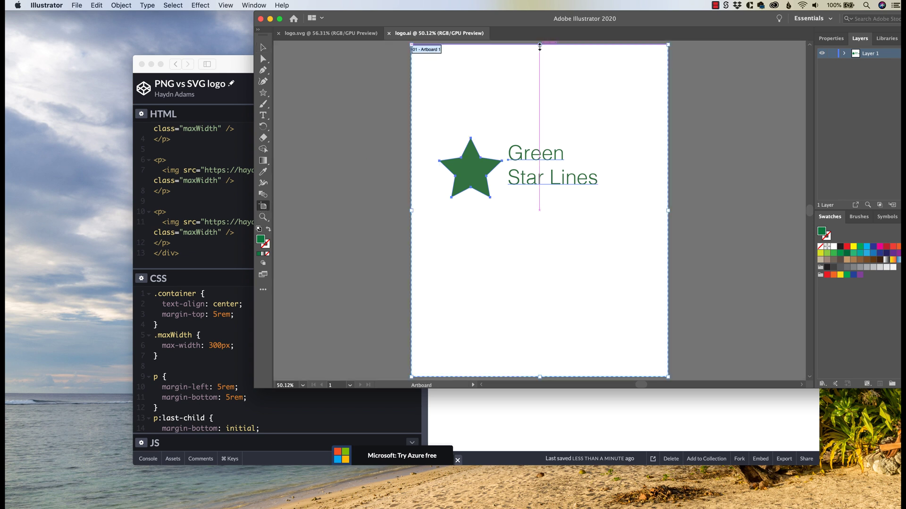
drag(538, 46, 537, 138)
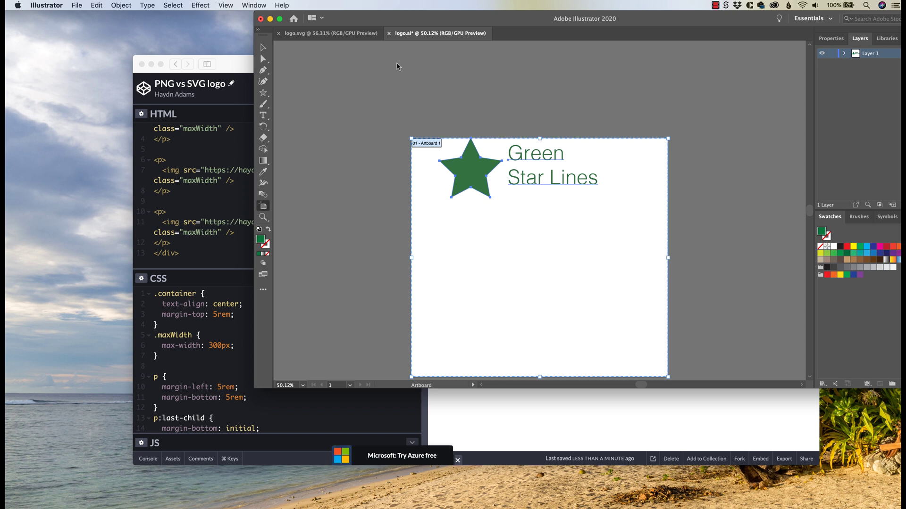
click(332, 34)
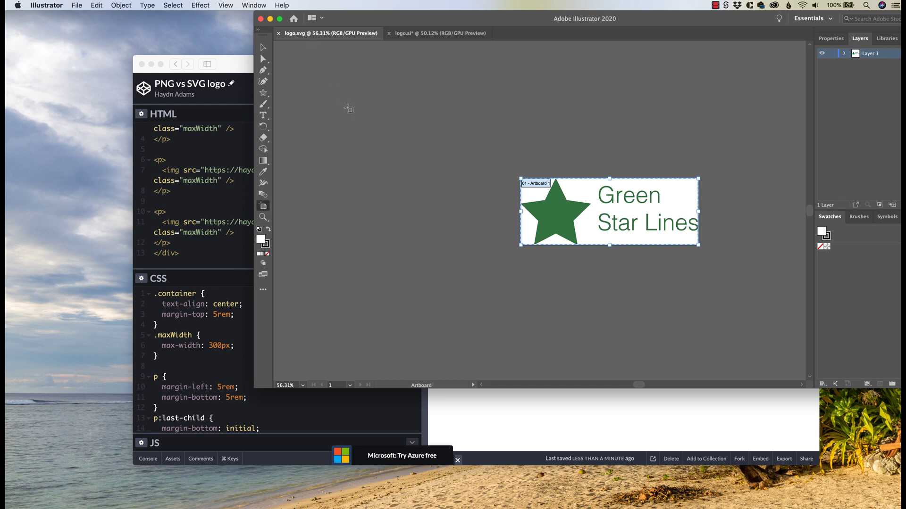
key(v)
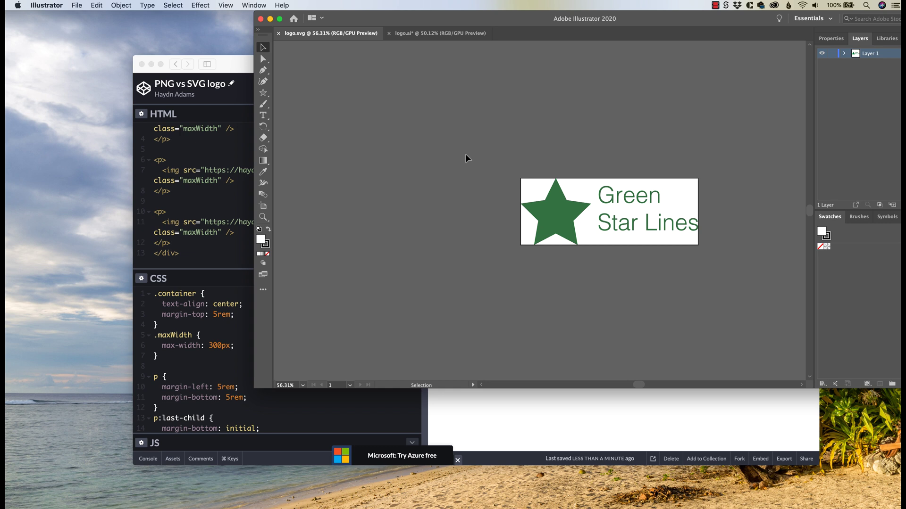
- Select logo.svg in the Finder images window to open it in Photoshop
key(super+Tab)
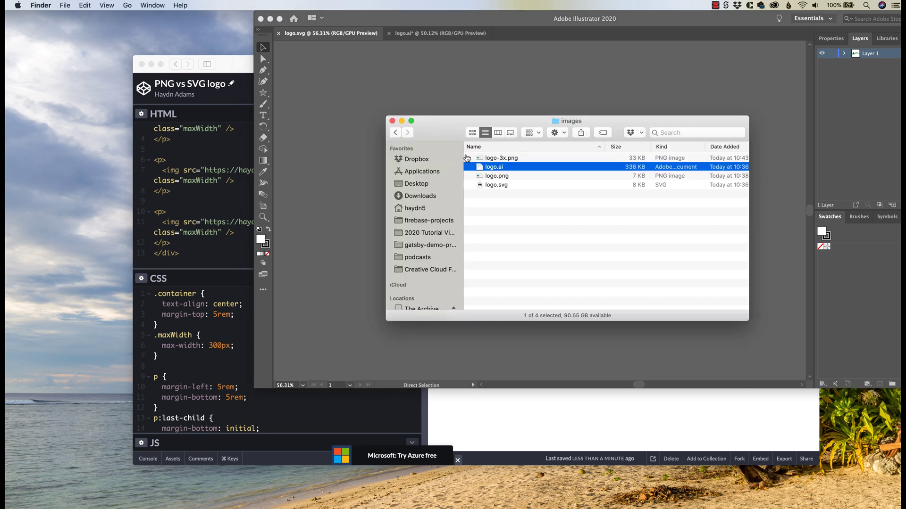
click(509, 186)
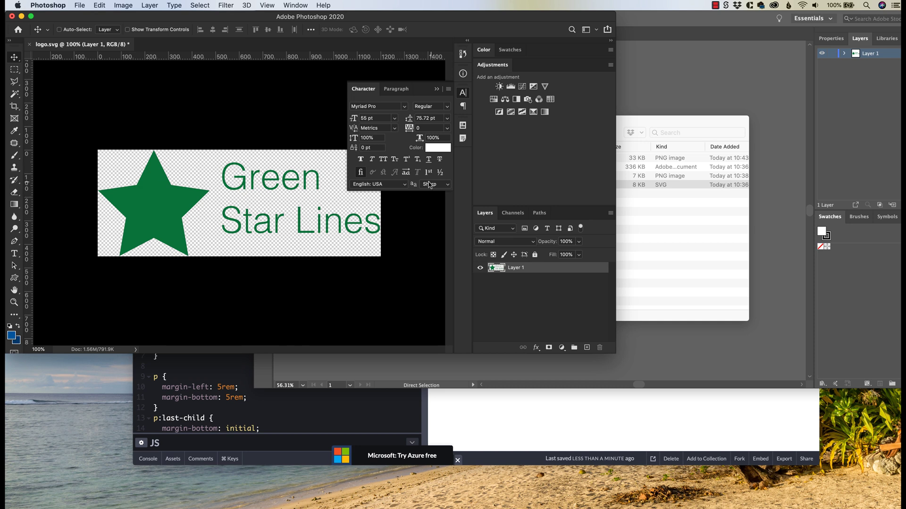
- Close the Character panel, check the 1200 × 453 px image size, and return to CodePen
click(462, 93)
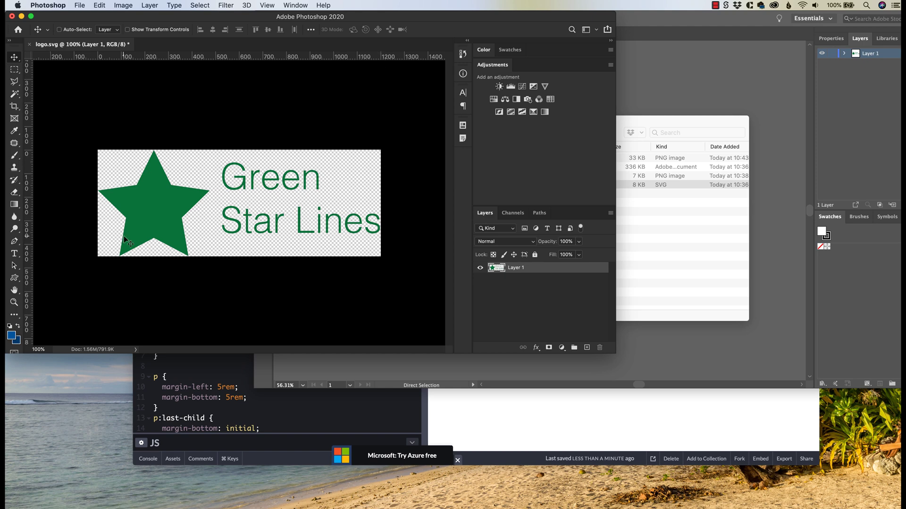
key(super+alt+i)
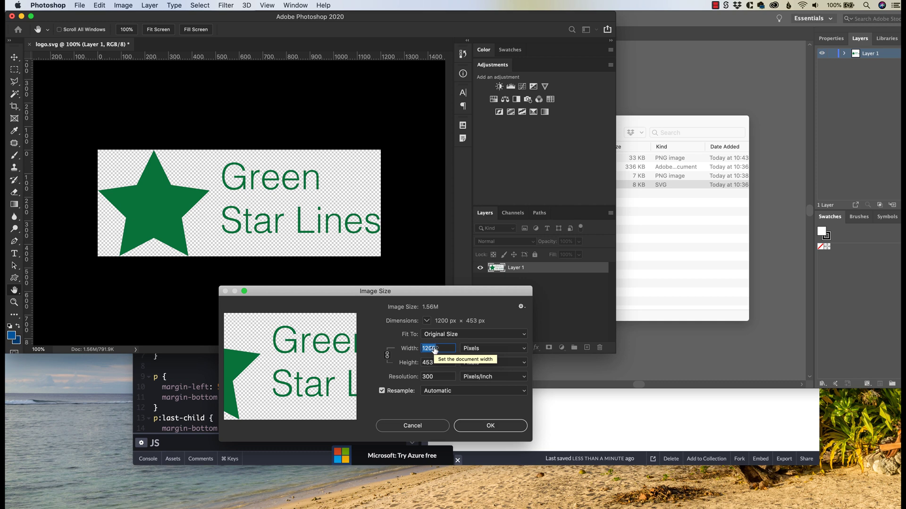
key(super+Tab)
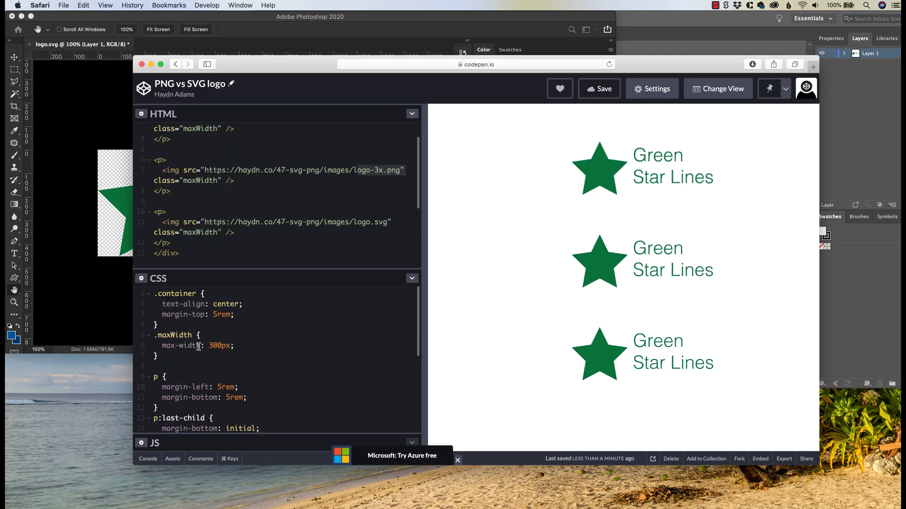
- Select the 300px max-width value, then cancel Photoshop's Image Size dialog
drag(199, 346, 252, 345)
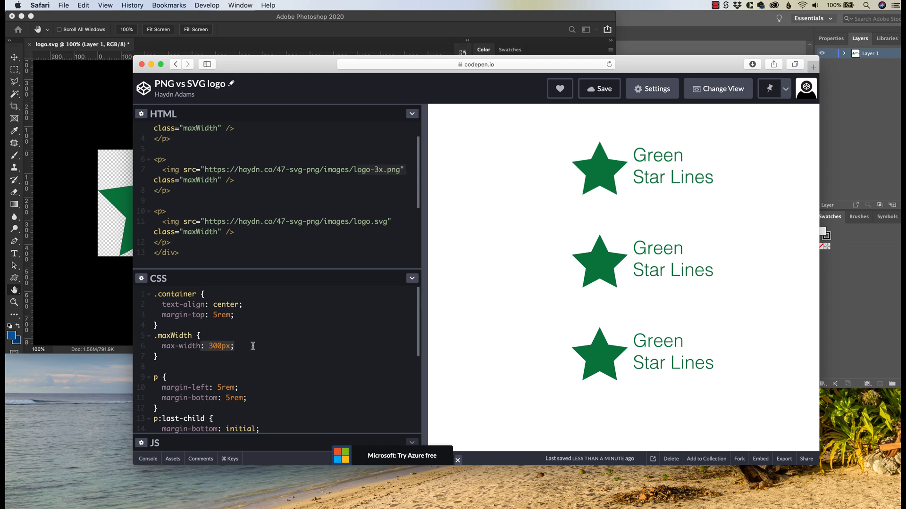
key(super+Tab)
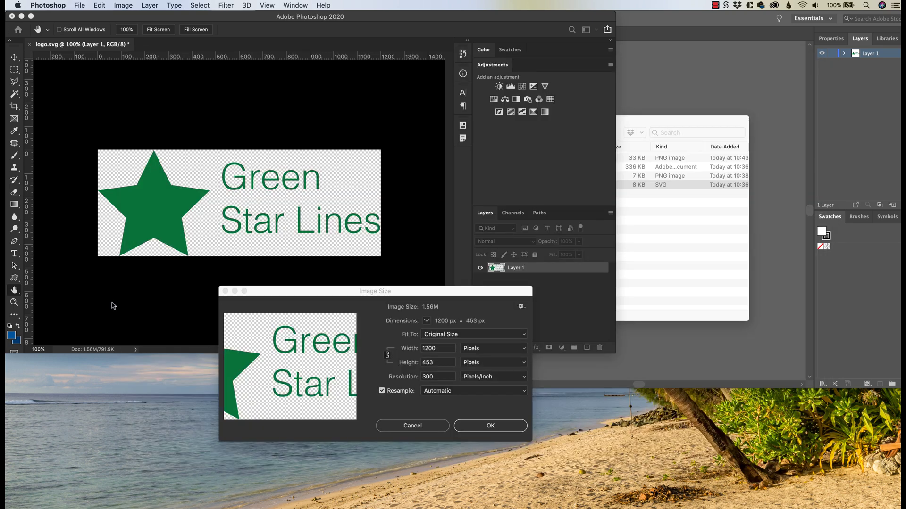
click(409, 425)
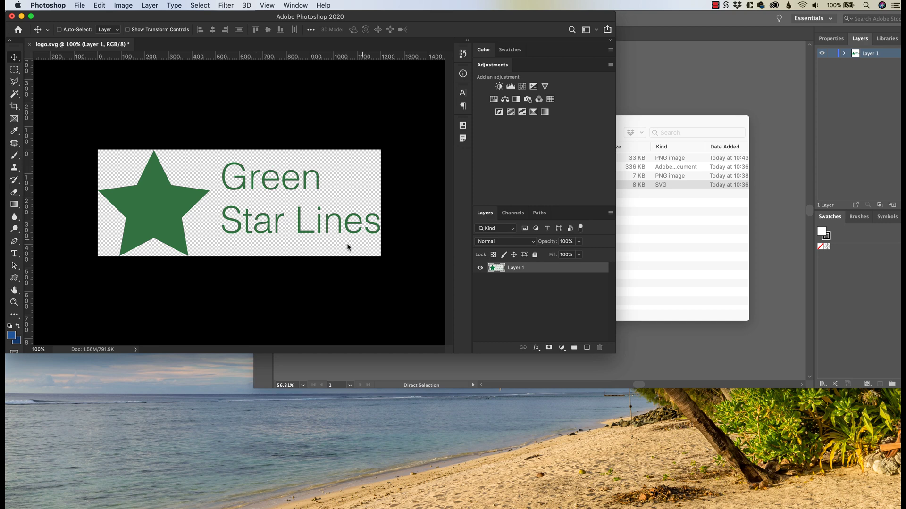
- Select logo.svg in the Finder images folder, then return to the PNG vs SVG logo pen
click(643, 223)
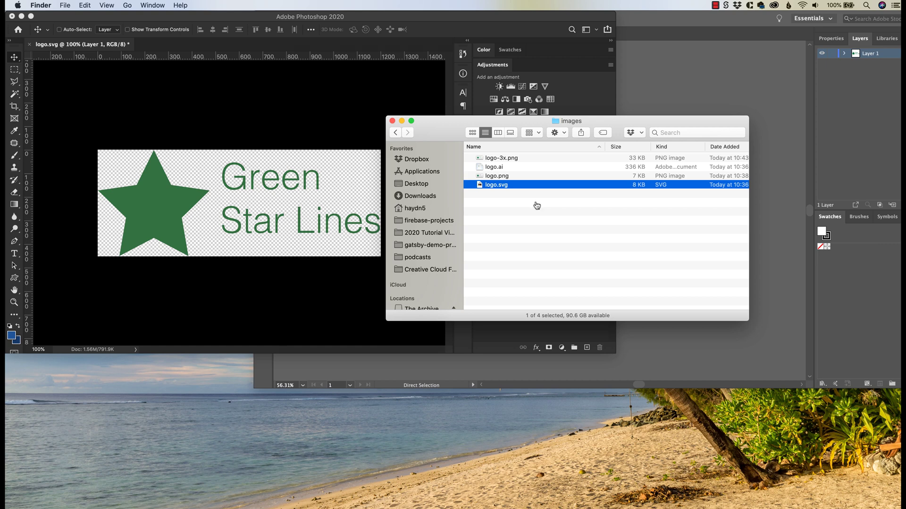
key(super+Tab)
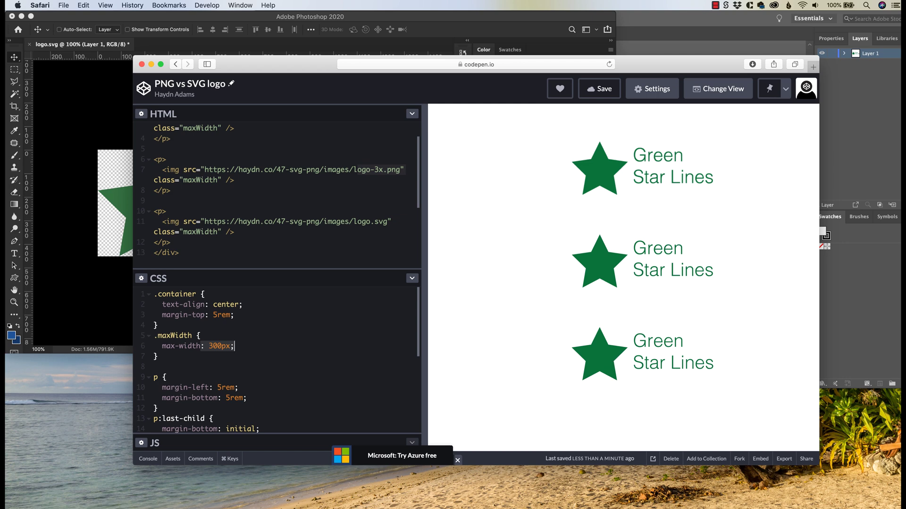
key(super+grave)
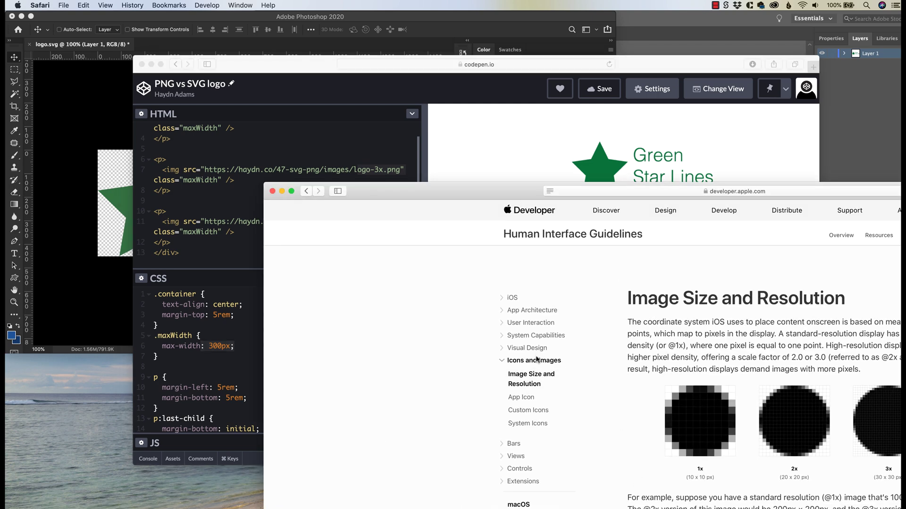
drag(519, 190, 251, 27)
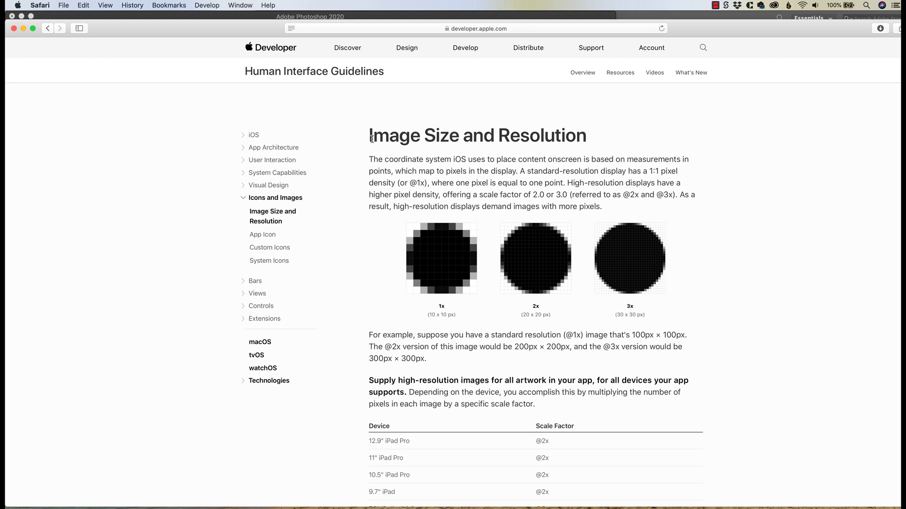
triple_click(512, 137)
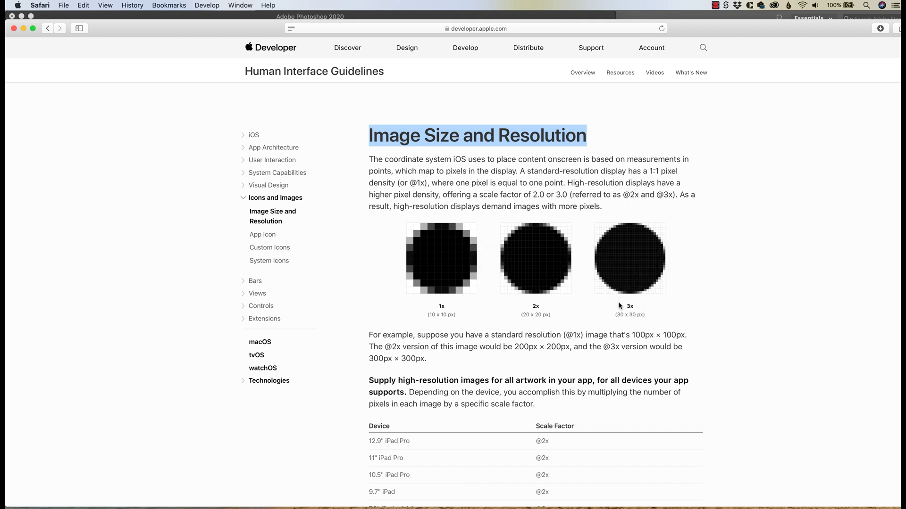
scroll(618, 301, down, 8)
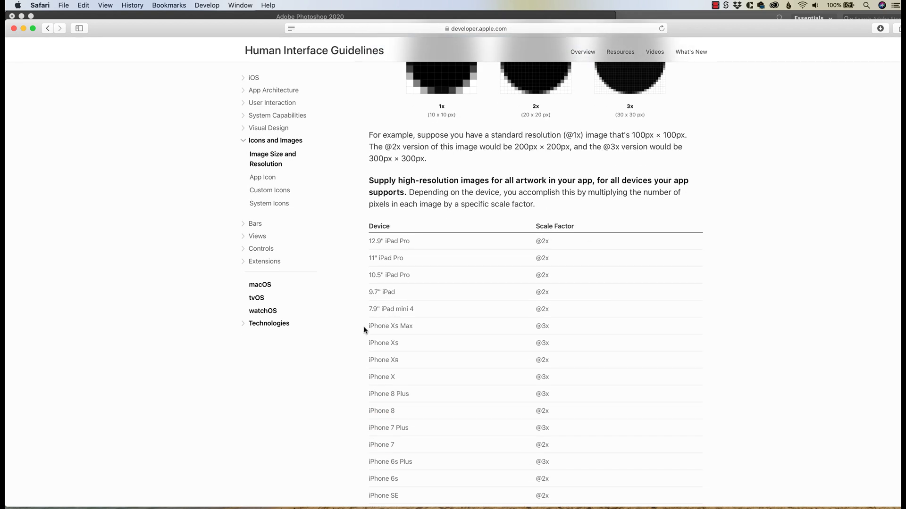
drag(369, 325, 415, 325)
drag(535, 326, 548, 326)
scroll(548, 325, down, 2)
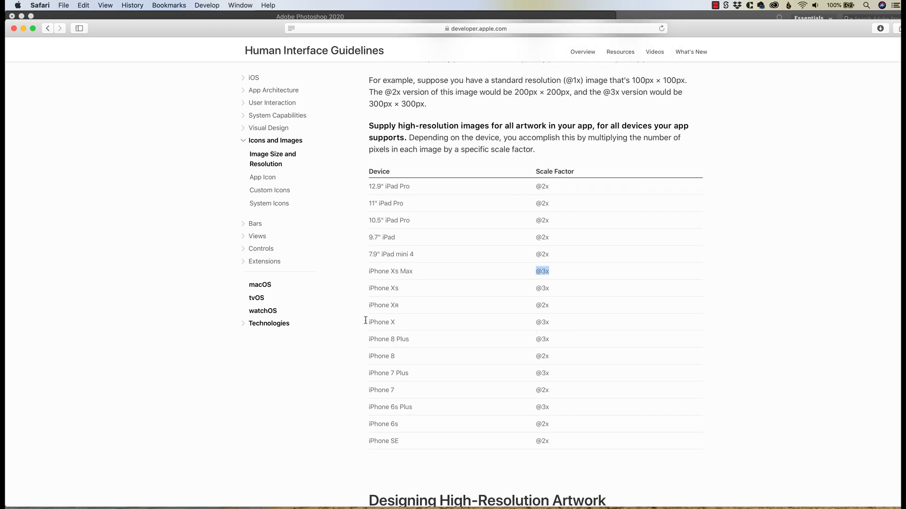
drag(378, 322, 548, 322)
drag(369, 339, 416, 340)
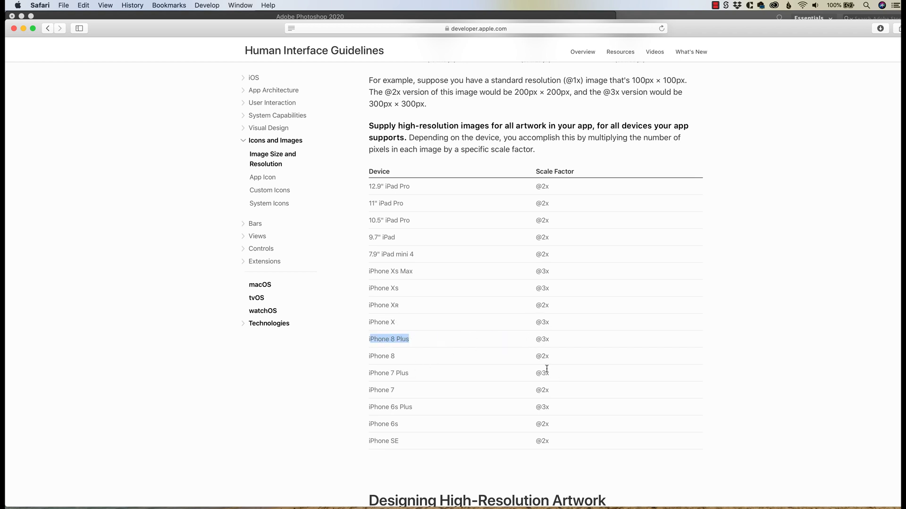
scroll(554, 401, up, 5)
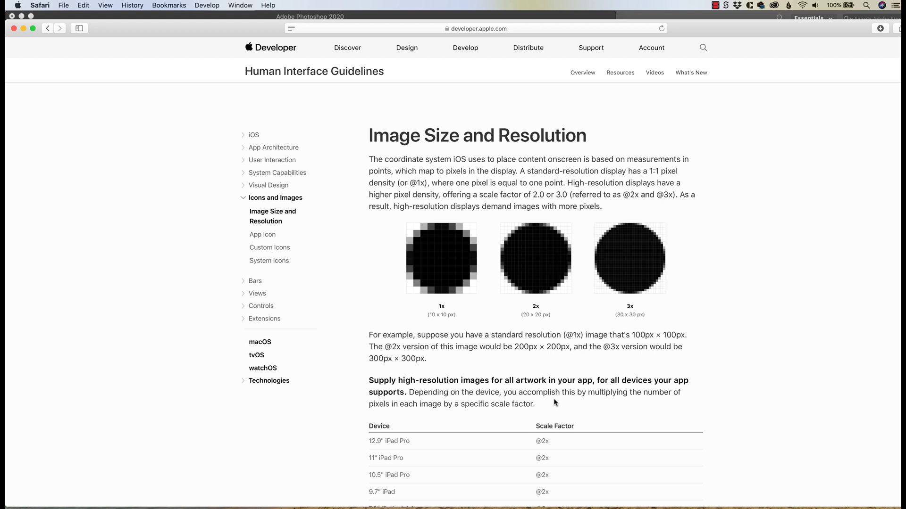
click(23, 28)
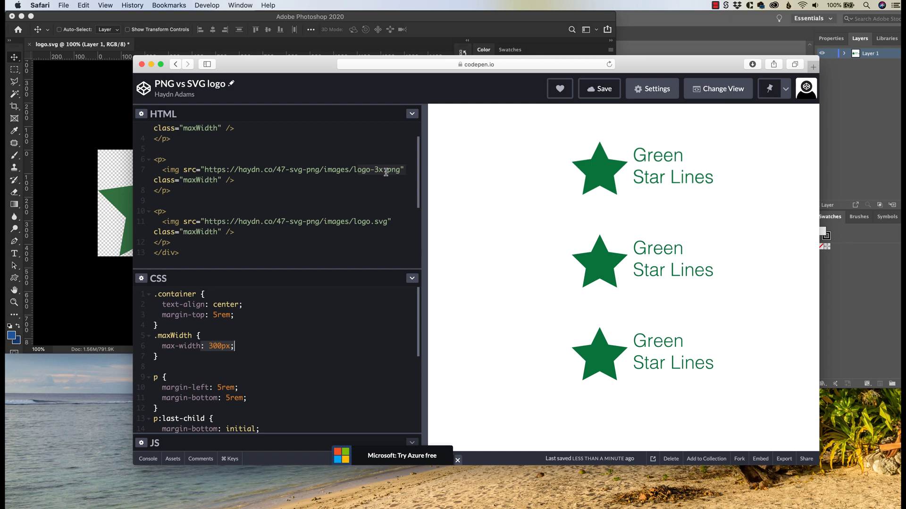
- Bring Finder's images folder with logo-3x.png, logo.ai, logo.png and logo.svg to the front
key(super+Tab)
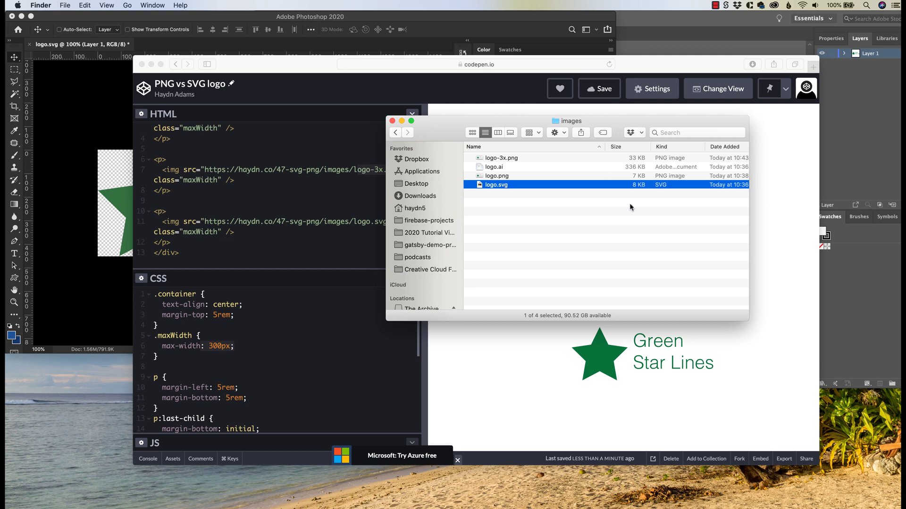
- Return from Finder to the CodePen pen showing the three identical Green Star Lines logos
click(515, 377)
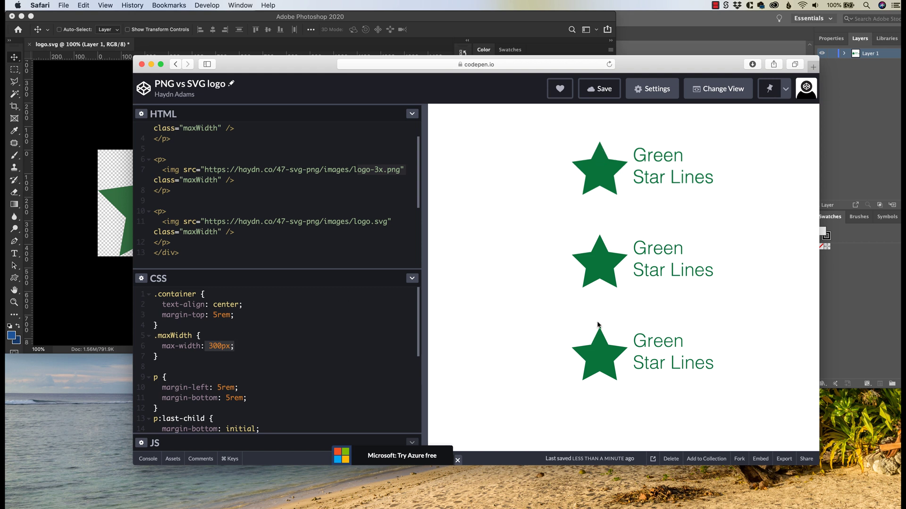
- Highlight the logo.svg source on line 11 of the HTML pane, then bring Photoshop's logo.svg forward
scroll(287, 185, up, 2)
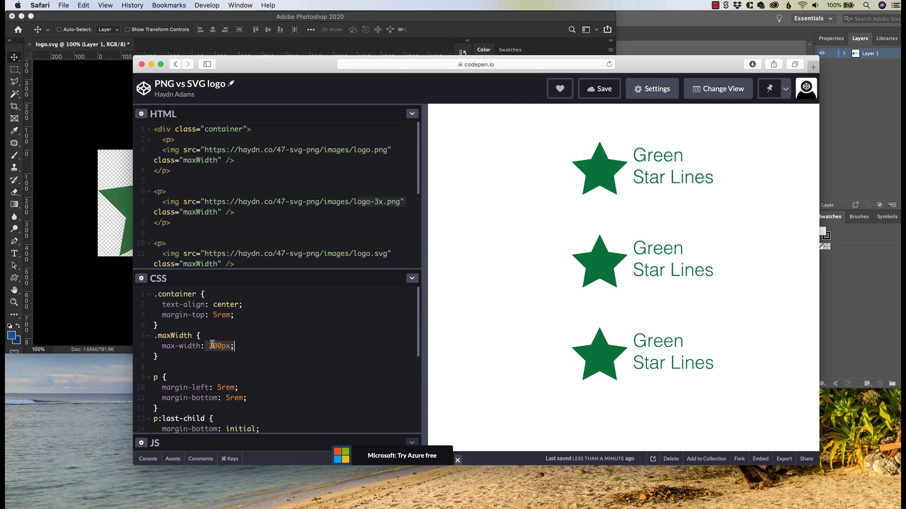
scroll(309, 245, down, 3)
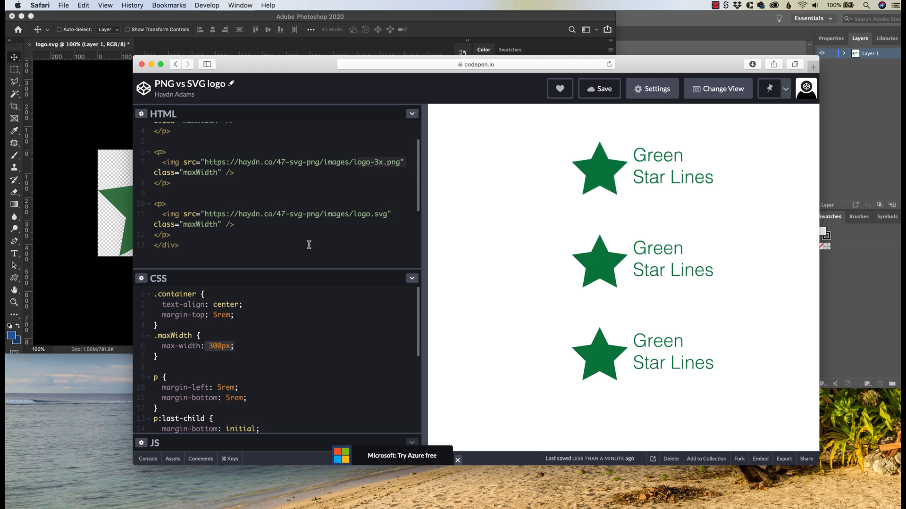
drag(340, 215, 398, 220)
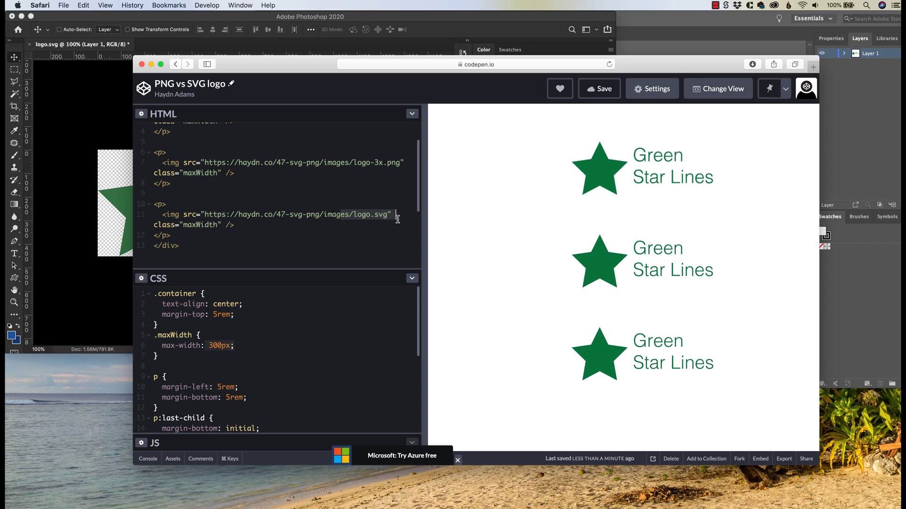
click(421, 20)
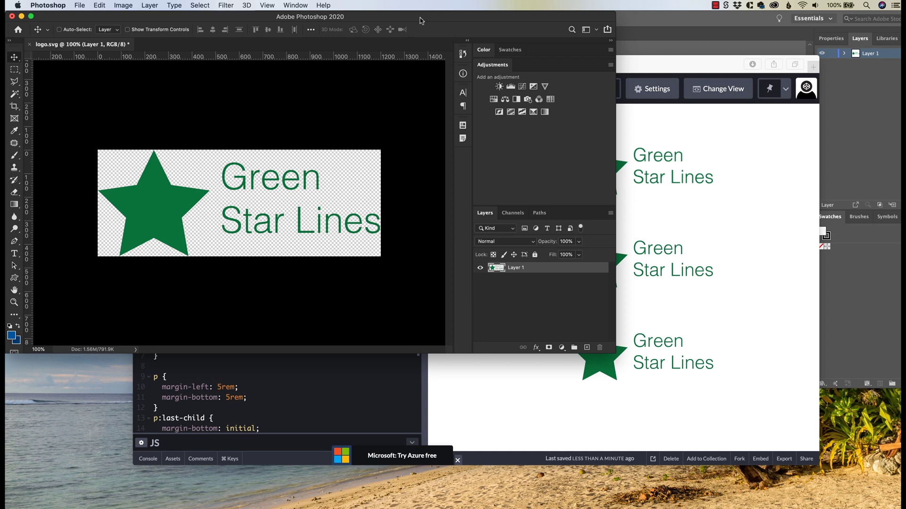
- Select the vector star in Illustrator, then zoom Photoshop's logo onto the star's pixelated edge
key(super)
key(super+Tab)
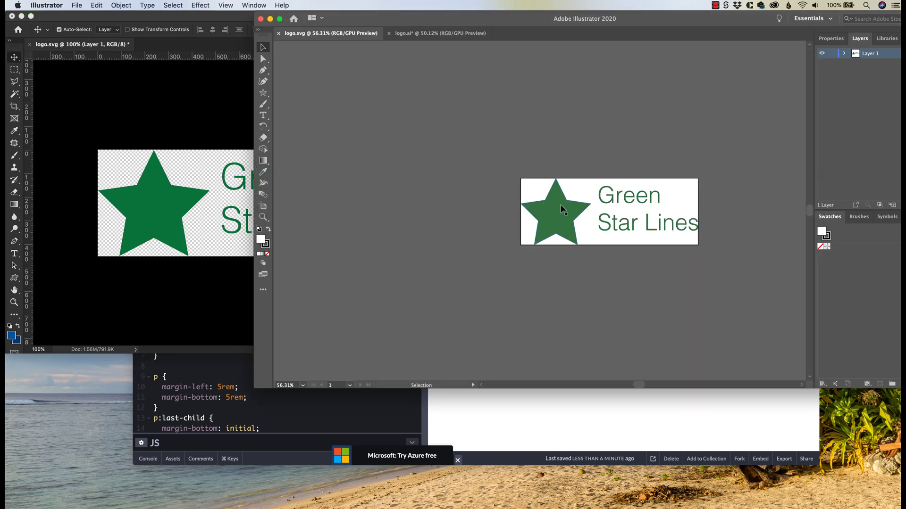
click(558, 195)
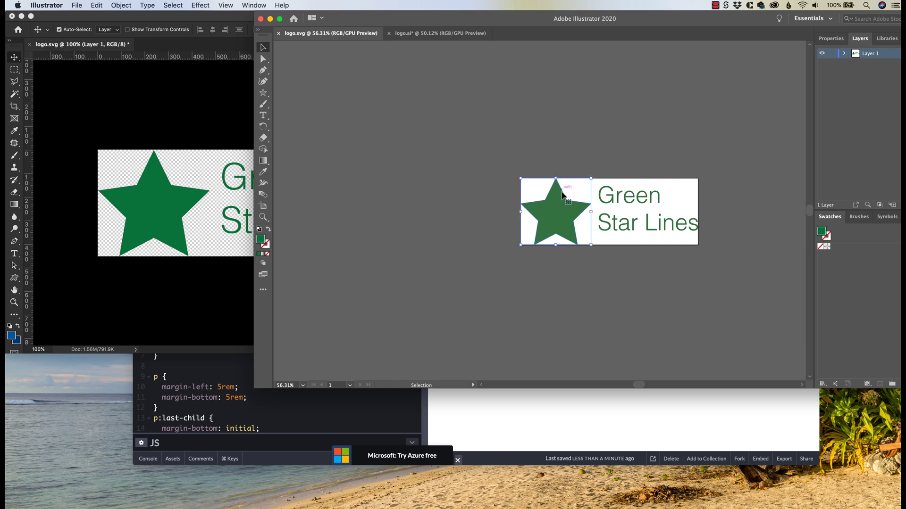
click(182, 194)
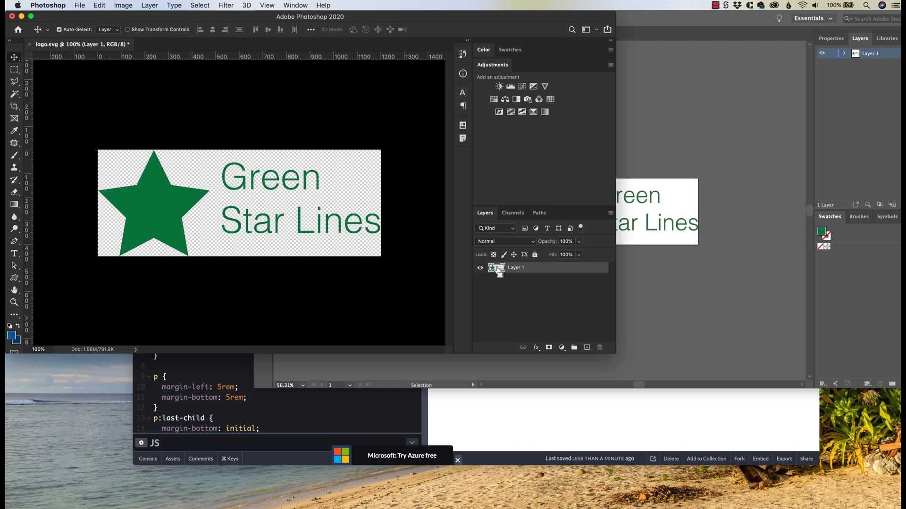
drag(189, 189, 330, 263)
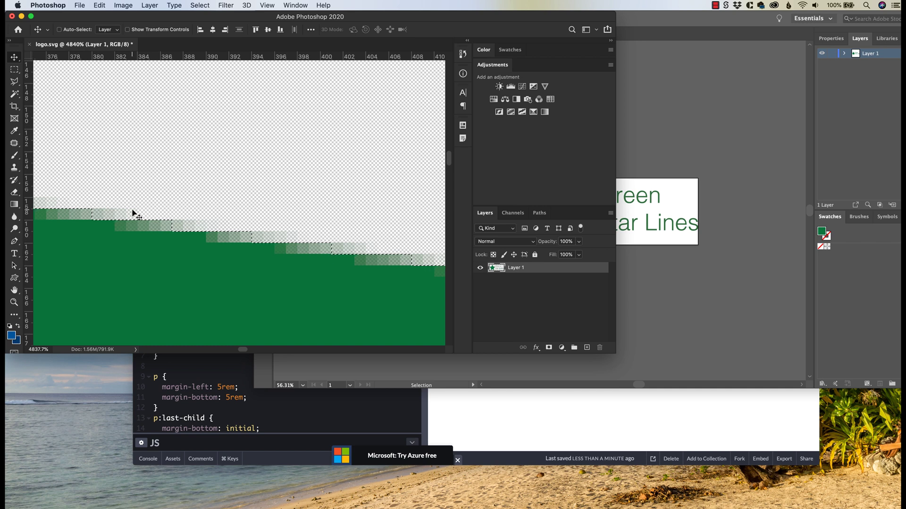
- Zoom Illustrator deep into the star's inner vertex, compare with Photoshop, and return to the CodePen pen
key(super+d)
key(super+Tab)
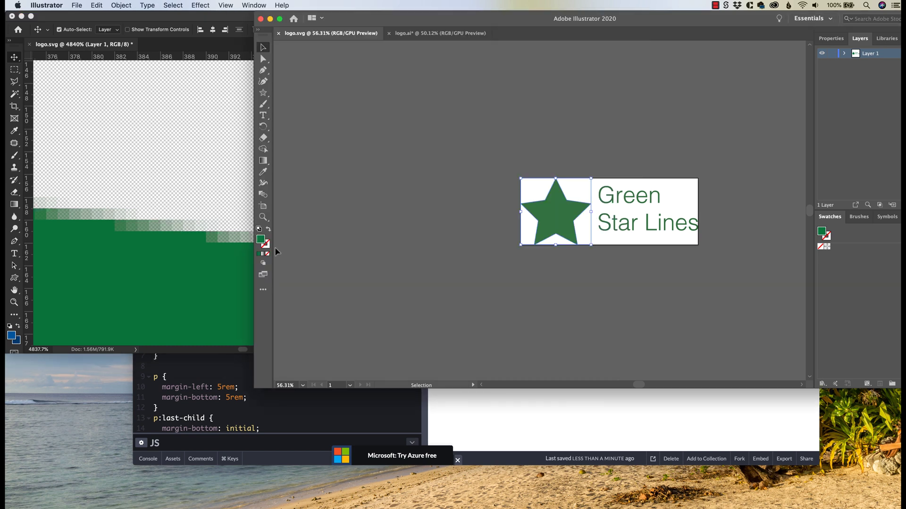
key(z)
drag(565, 194, 696, 291)
click(695, 290)
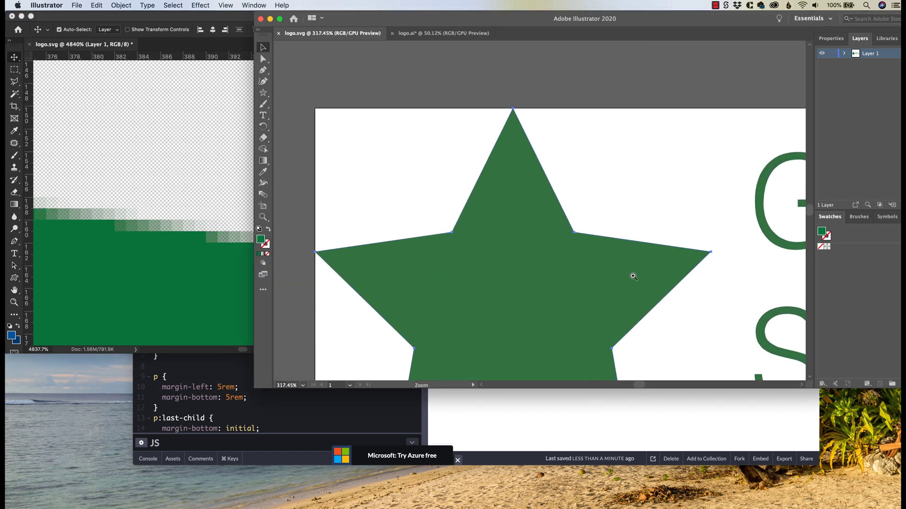
click(582, 236)
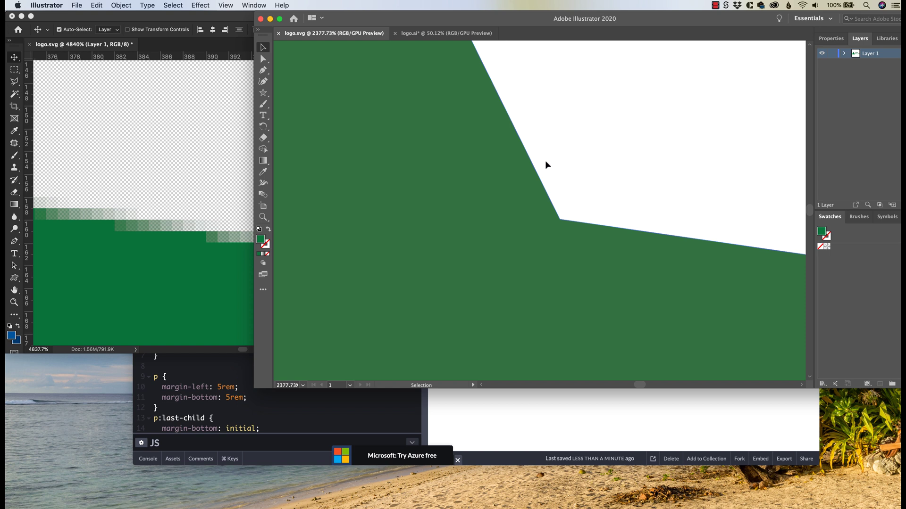
click(122, 127)
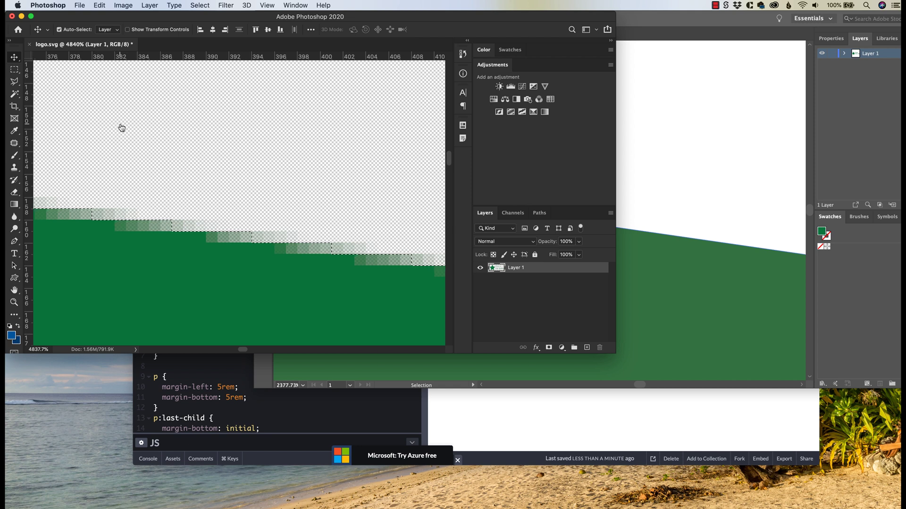
key(super+Tab)
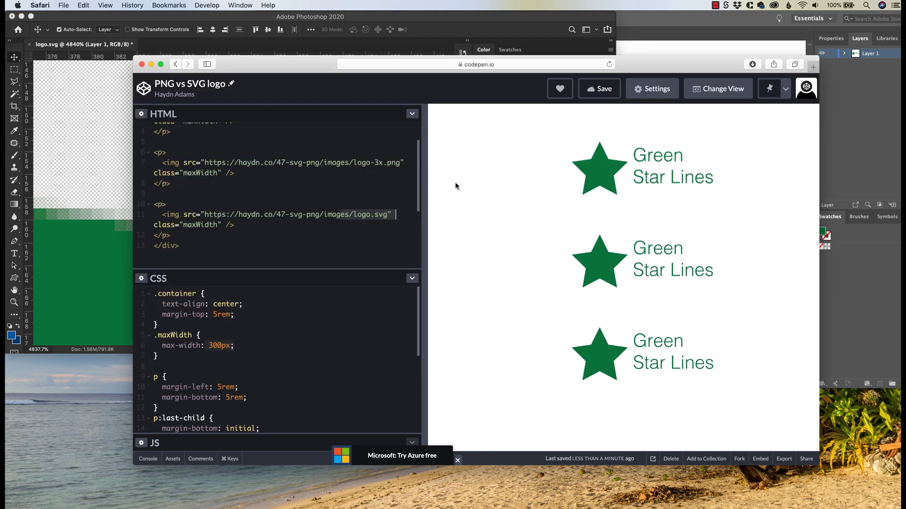